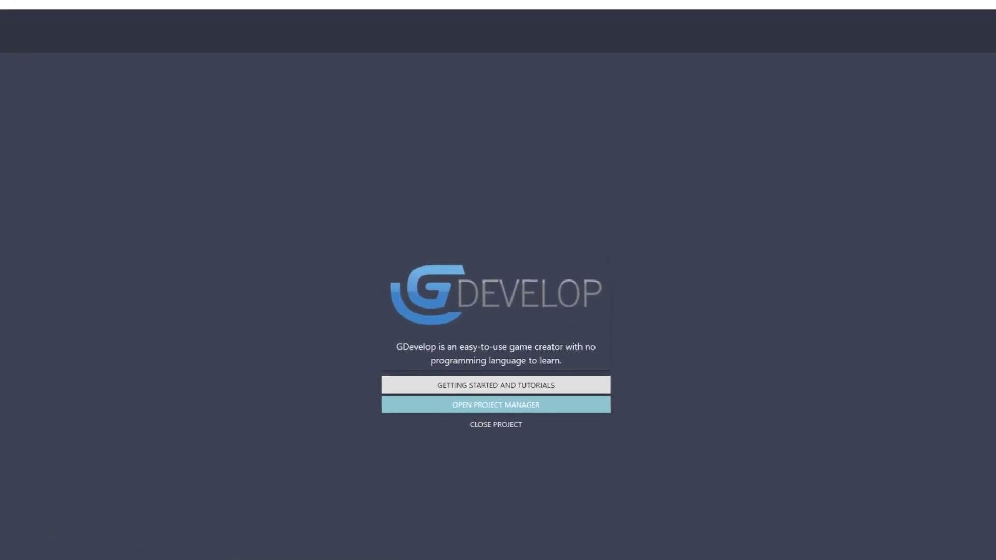
- Create a new game project from the Platformer starter
click(4, 4)
click(7, 17)
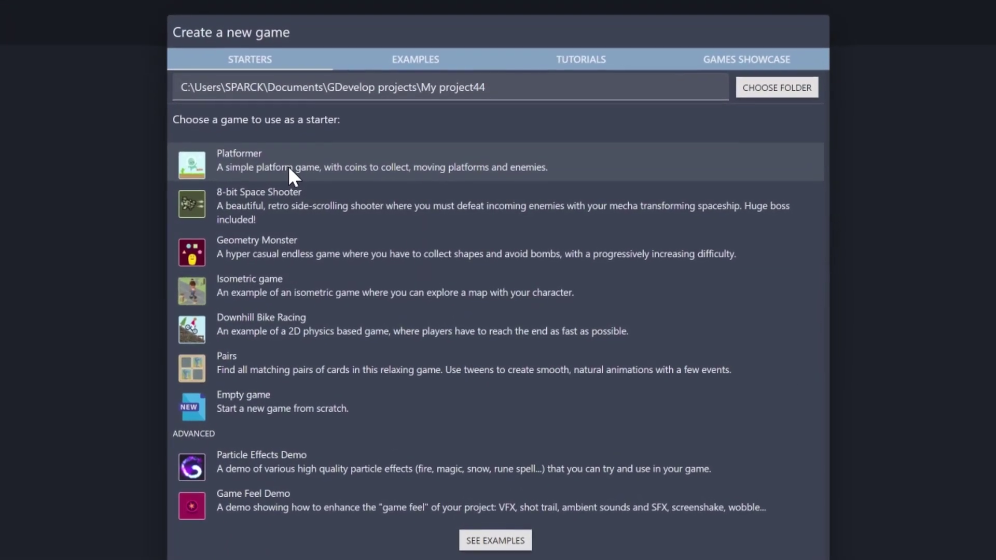
click(288, 166)
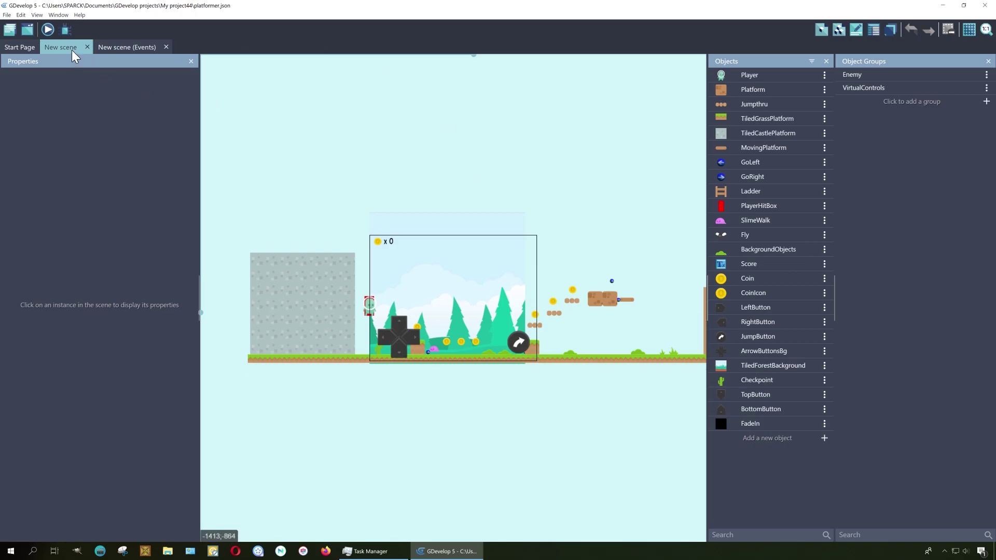
- Preview the platformer scene and test running and jumping through the opening stretch while collecting coins
click(47, 30)
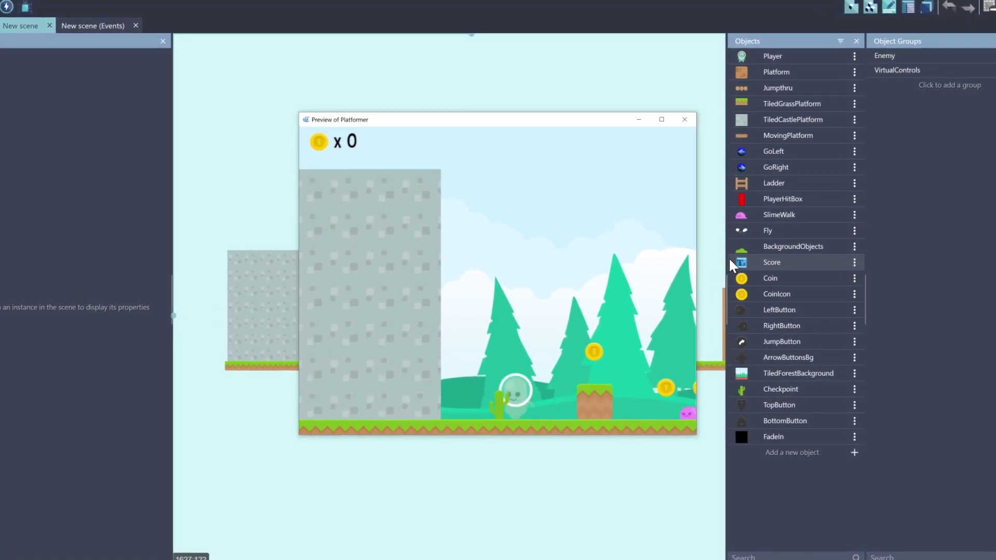
key(Right)
key(space)
key(space)
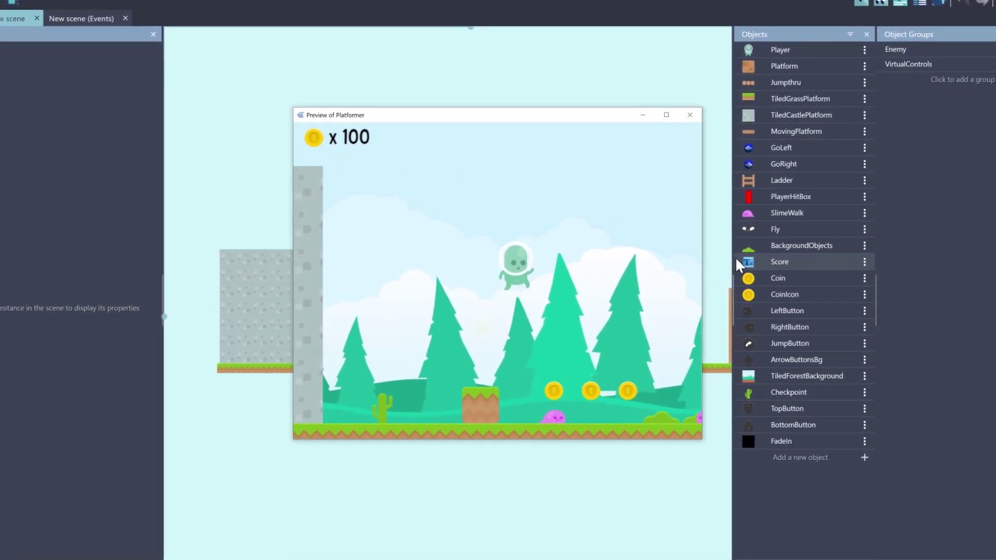
key(Right)
key(Left)
key(Right)
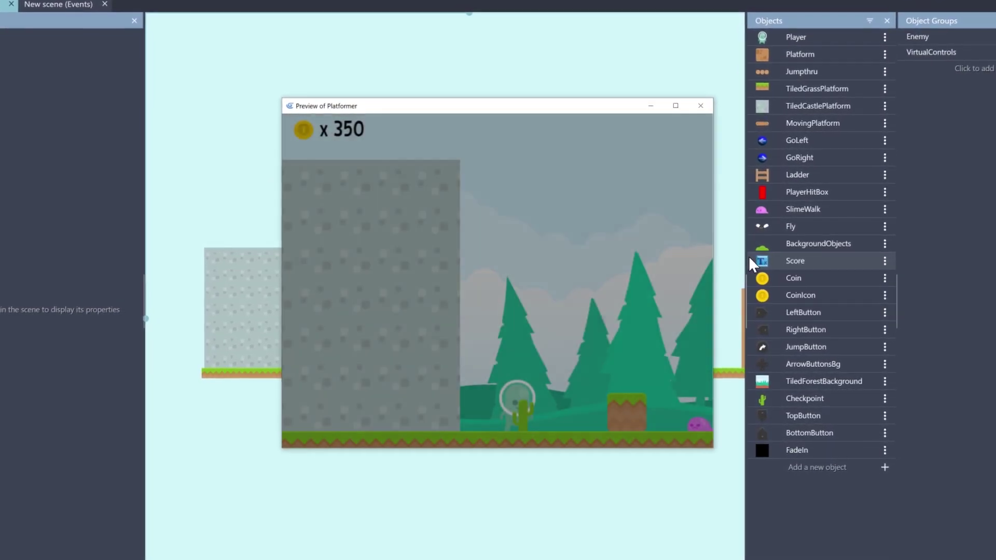
- Replay the opening stretch from the first cactus, jumping over the grass block and collecting the remaining ground coin
key(Right)
key(space)
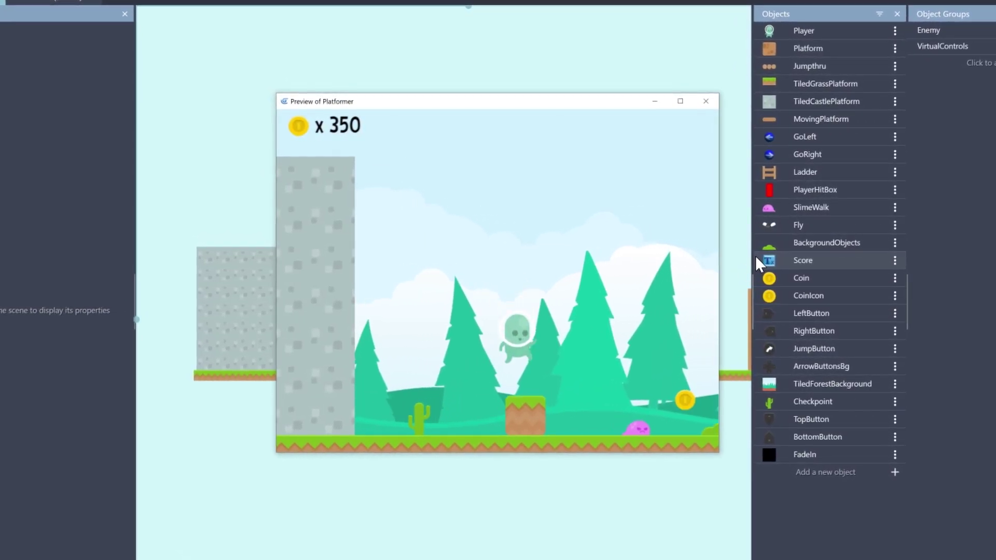
key(Right)
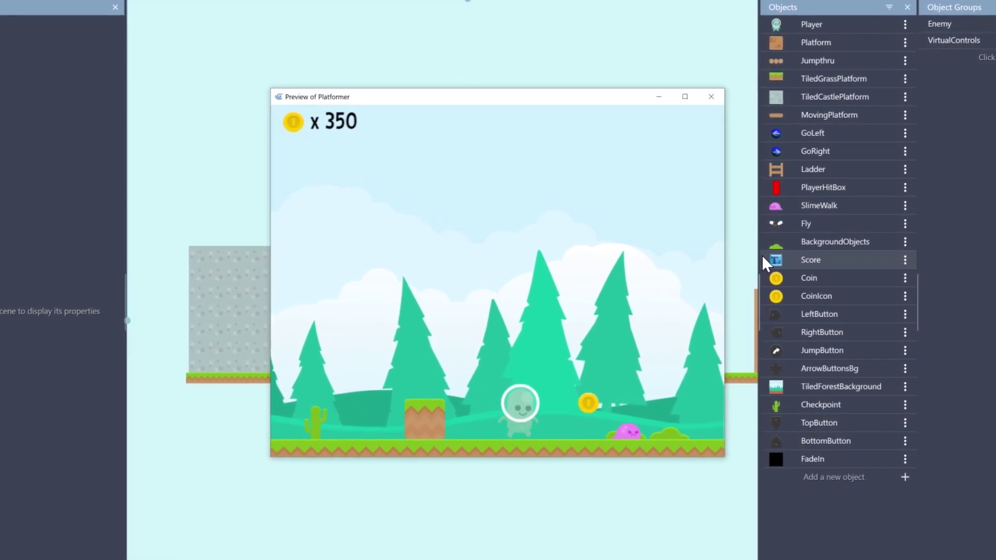
key(Right)
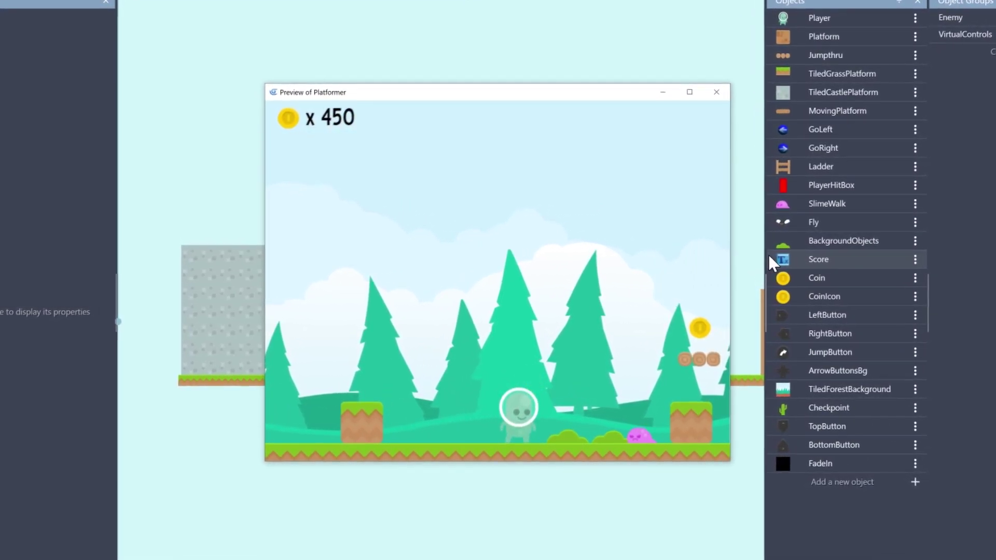
key(Left)
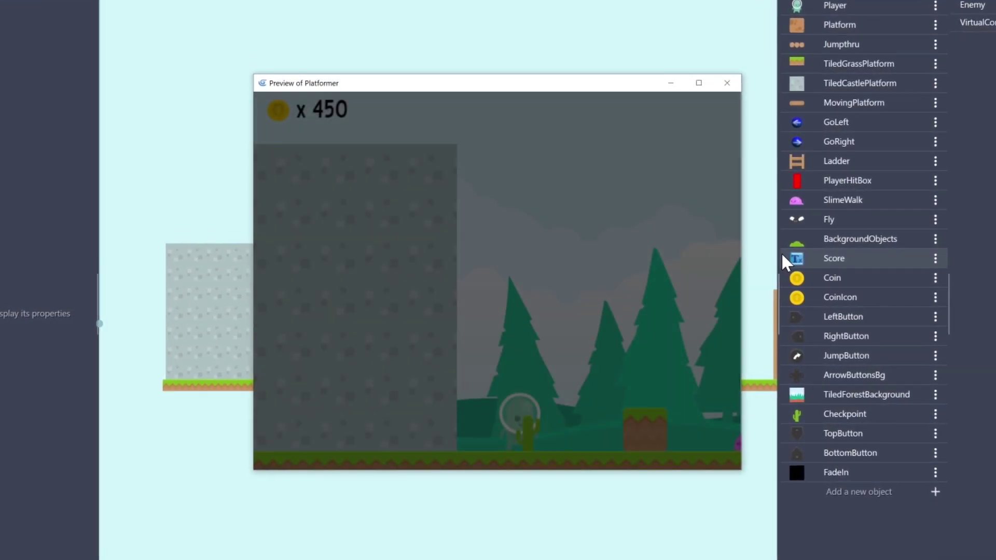
- Test moving back and forth near the start, and jump past the slime toward the log platforms
key(Right)
key(space)
key(Left)
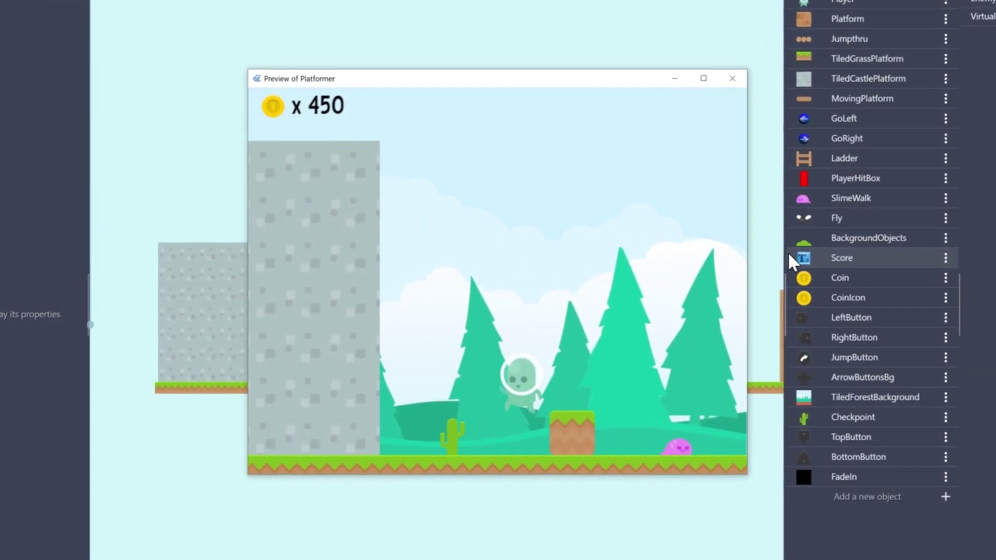
key(Right)
key(Left)
key(Right)
key(Right)
key(space)
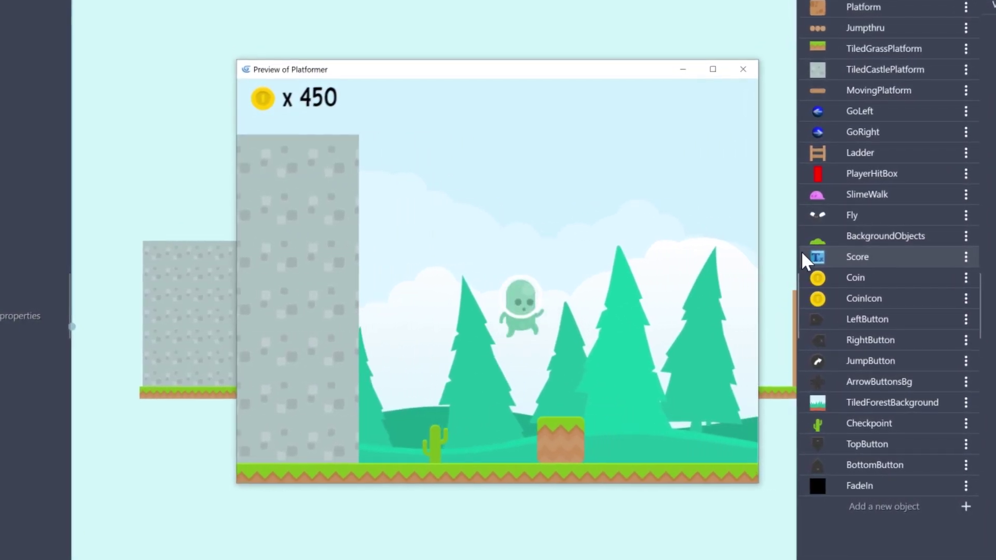
key(Right)
key(space)
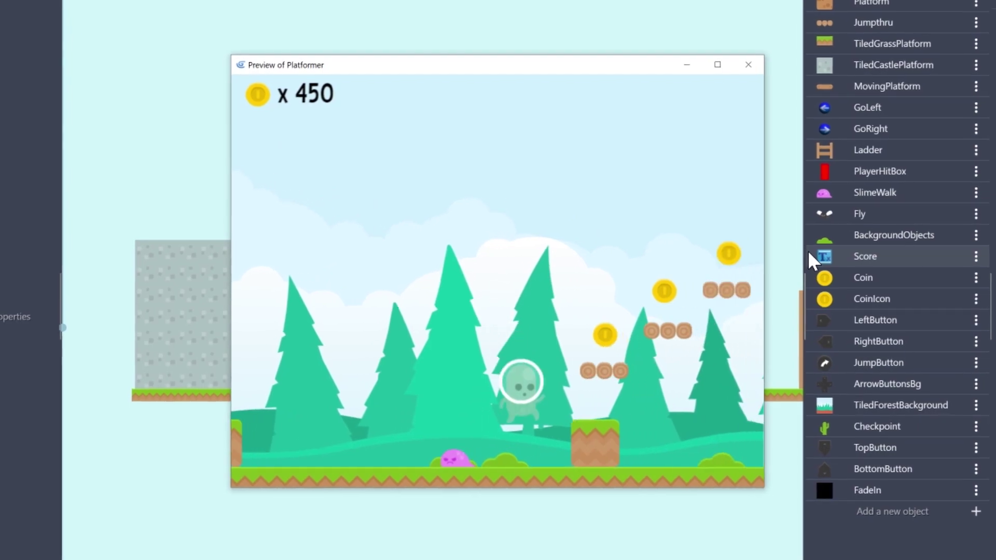
- Jump up the log platforms to collect their coins and cross the floating blocks toward the ladder
key(Right)
key(space)
key(Left)
key(Right)
key(space)
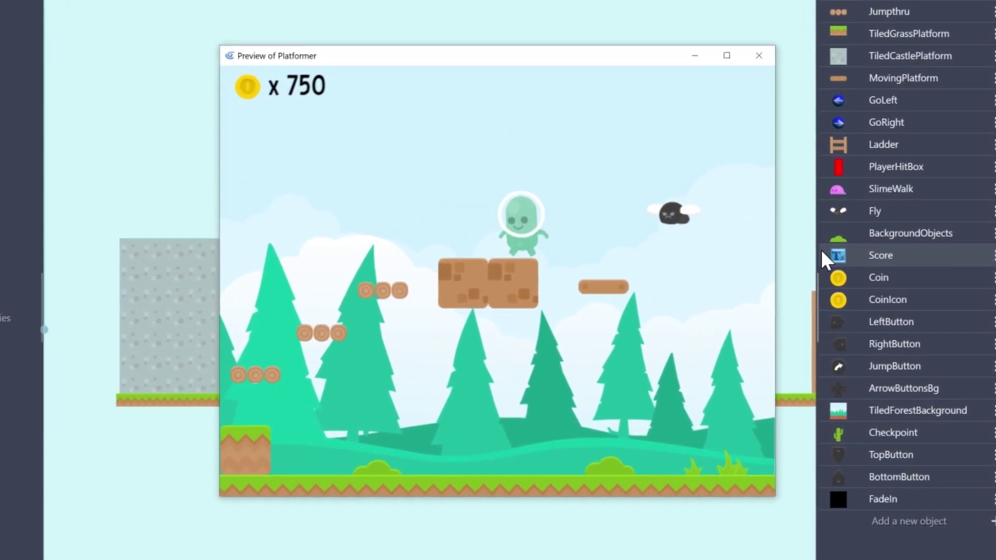
key(Right)
key(space)
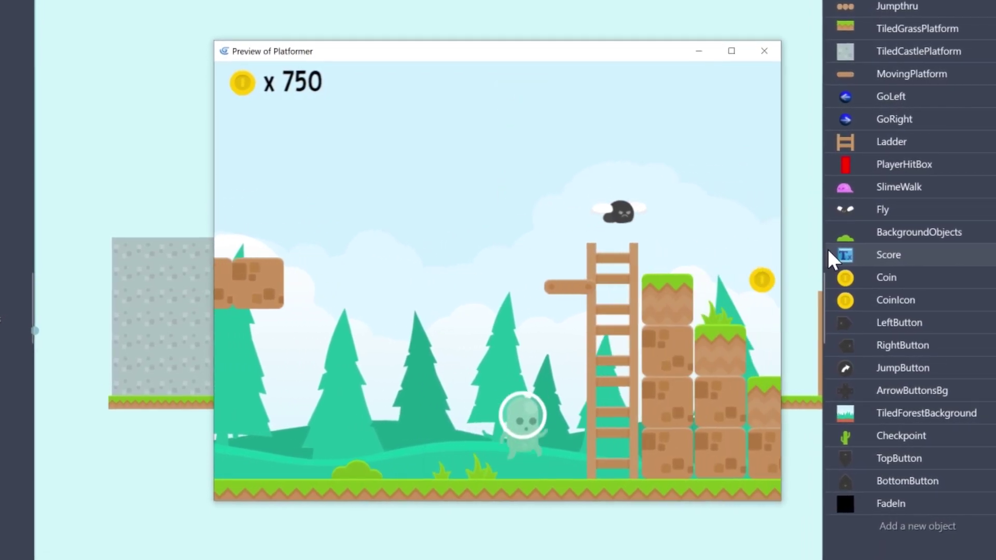
- Climb the ladder, jump on the flying enemy, and collect the coins above the descending block steps
key(Right)
key(Up)
key(space)
key(Right)
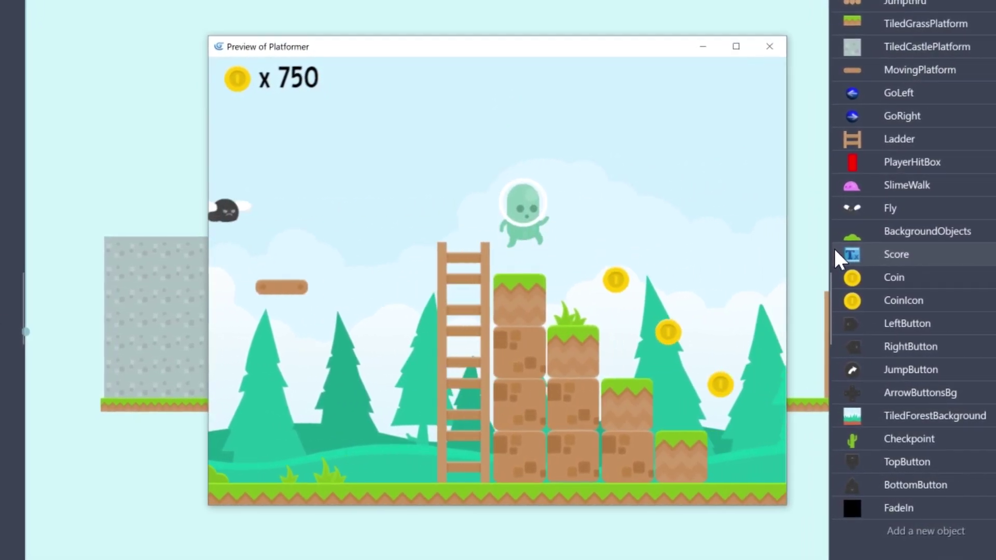
key(Left)
key(space)
key(Right)
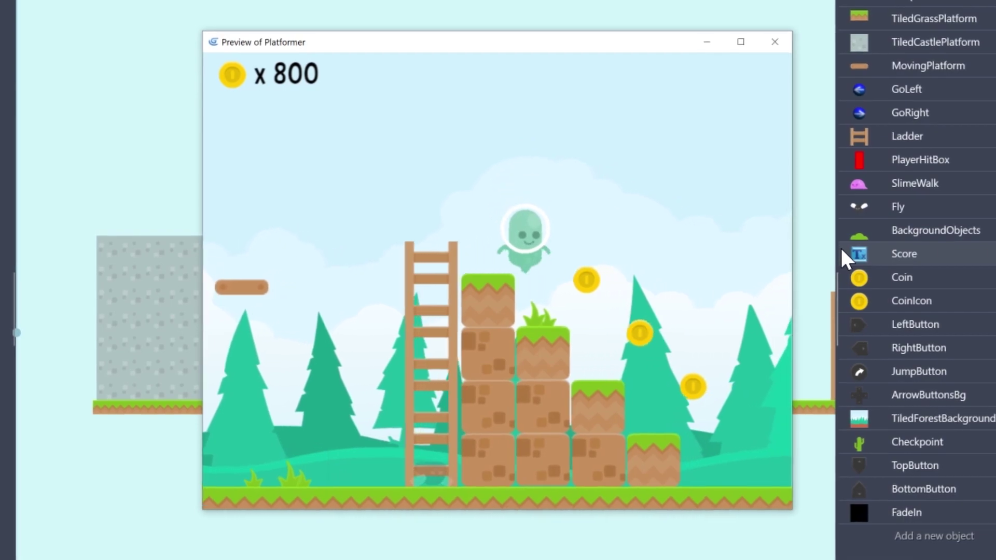
key(space)
key(Right)
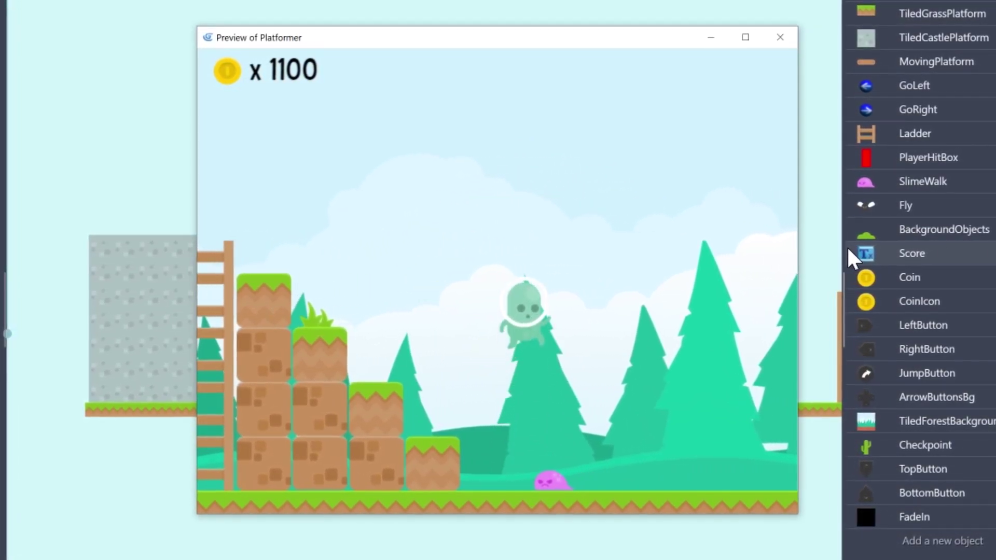
- Jump on the slimes beyond the block steps and reach the cactus checkpoint on the stacked blocks
key(Right)
key(space)
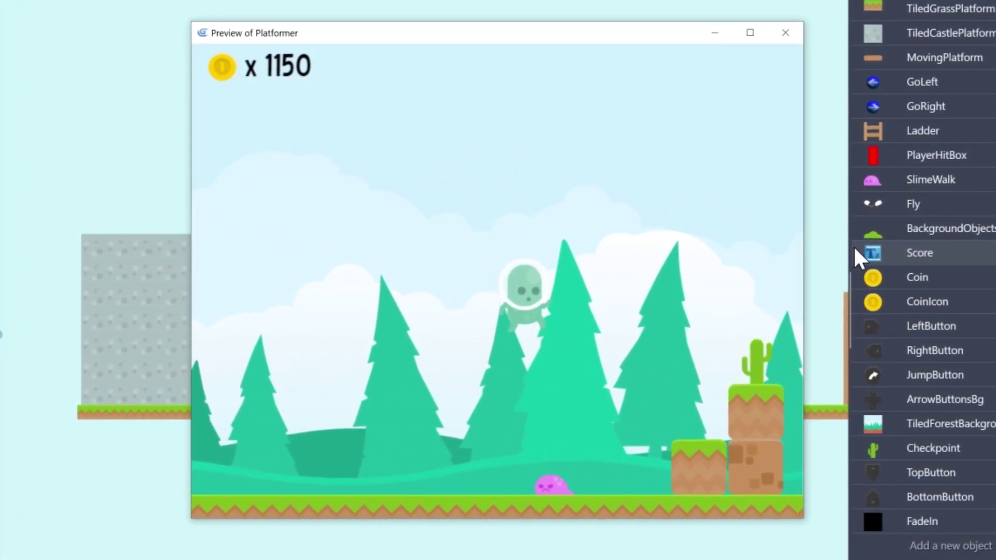
key(Right)
key(Left)
key(Right)
key(space)
key(space)
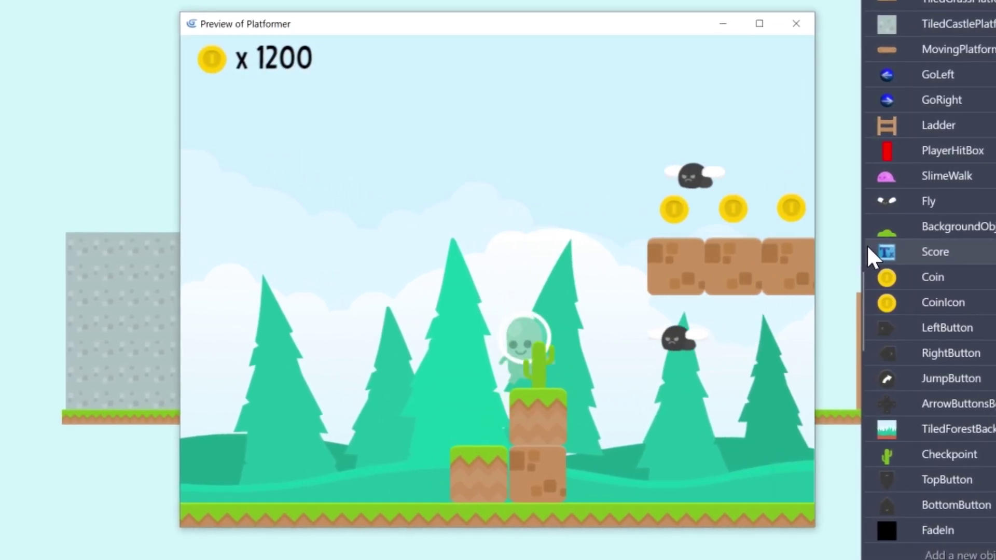
- Collect the coins on the floating three-block platform, return to the ground beneath it, and end the playtest
key(Right)
key(space)
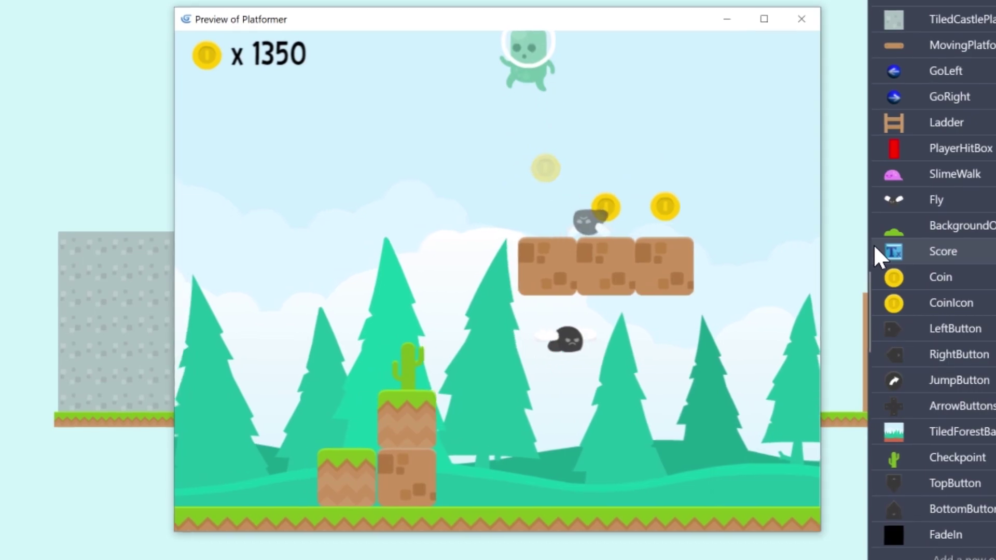
key(Right)
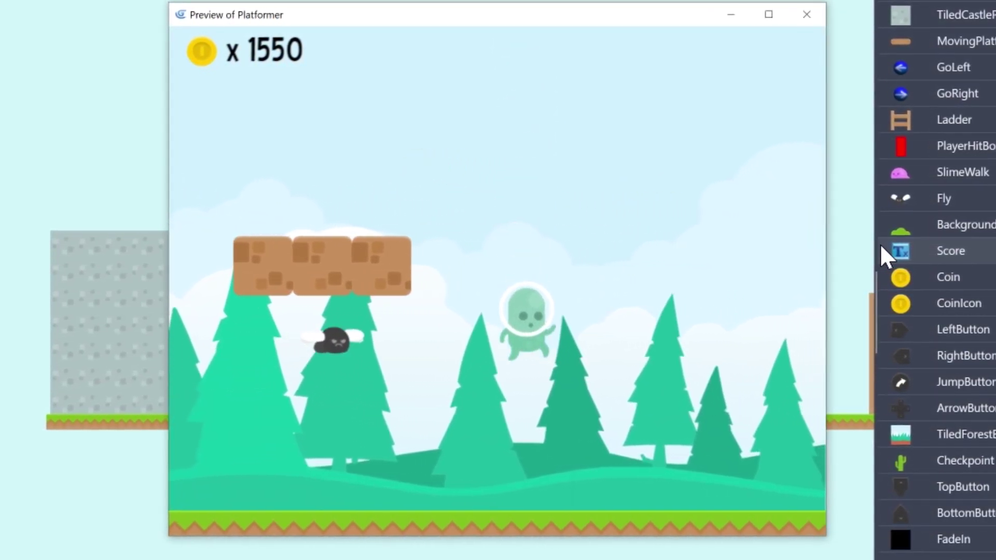
key(Left)
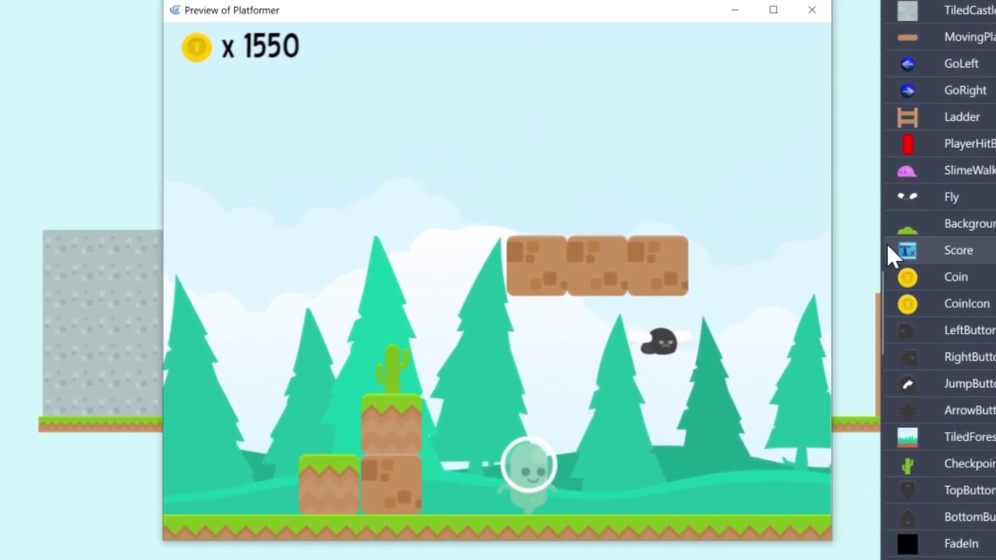
key(space)
key(Right)
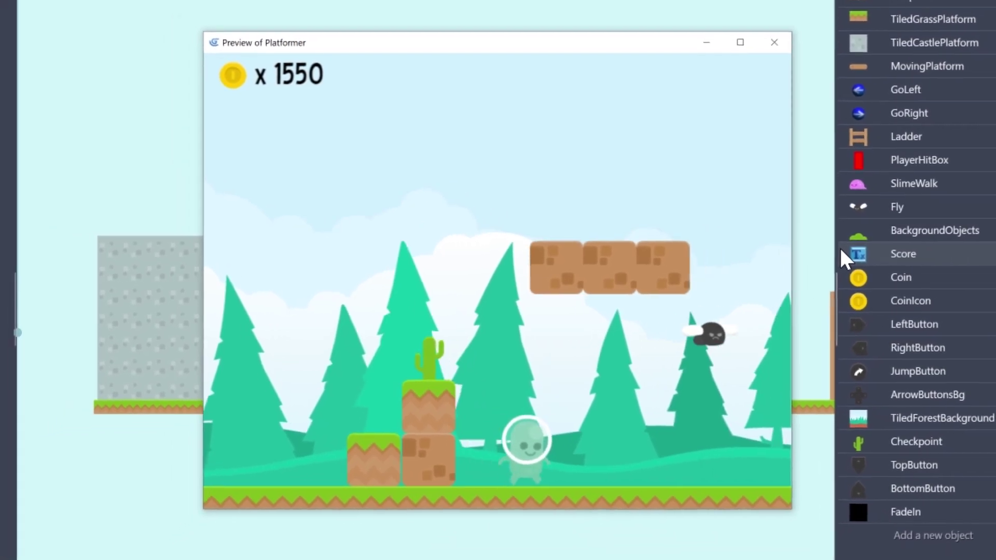
key(Right)
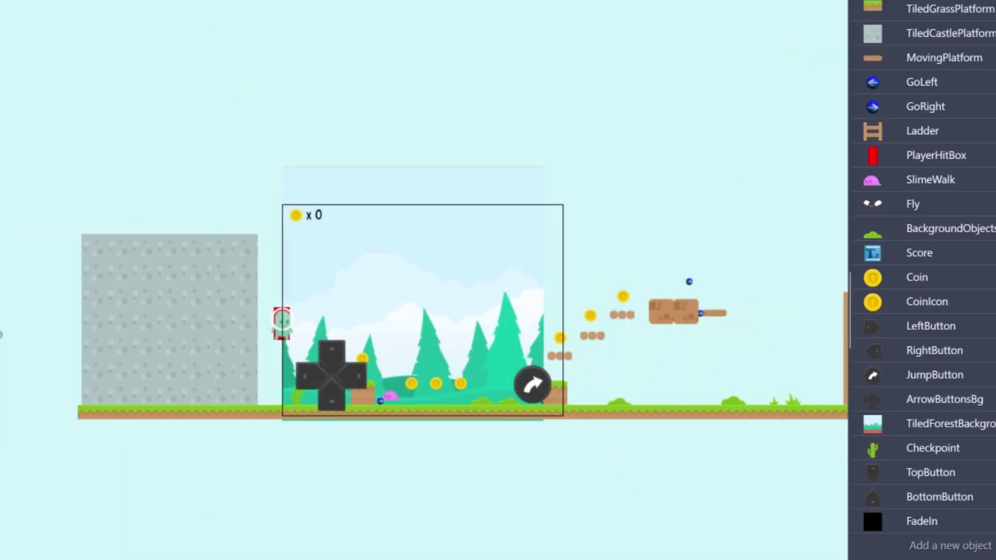
- Examine the level layout in the scene editor from the starting area to the end of the ground
middle_drag(695, 535, 162, 494)
middle_drag(696, 447, 167, 460)
middle_drag(587, 464, 522, 452)
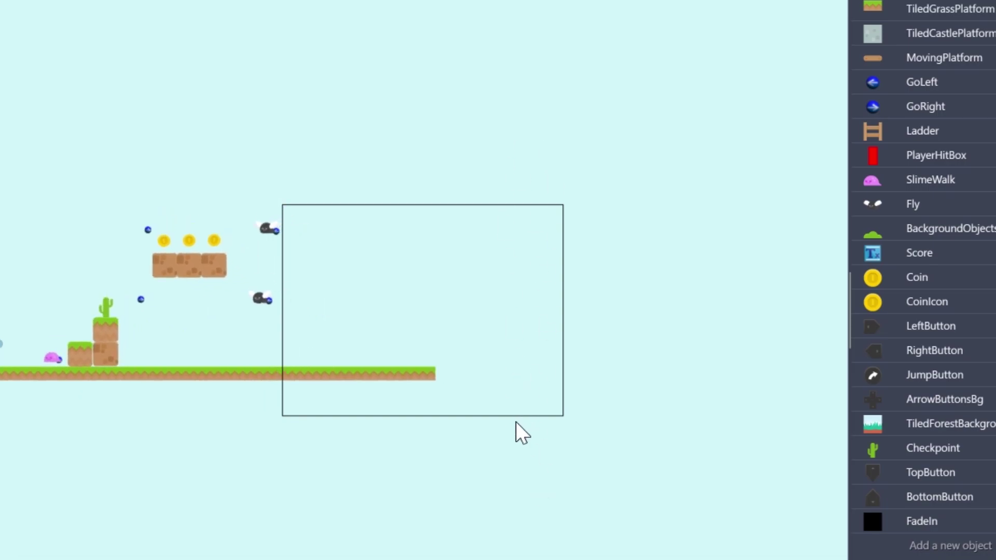
scroll(515, 441, left, 10)
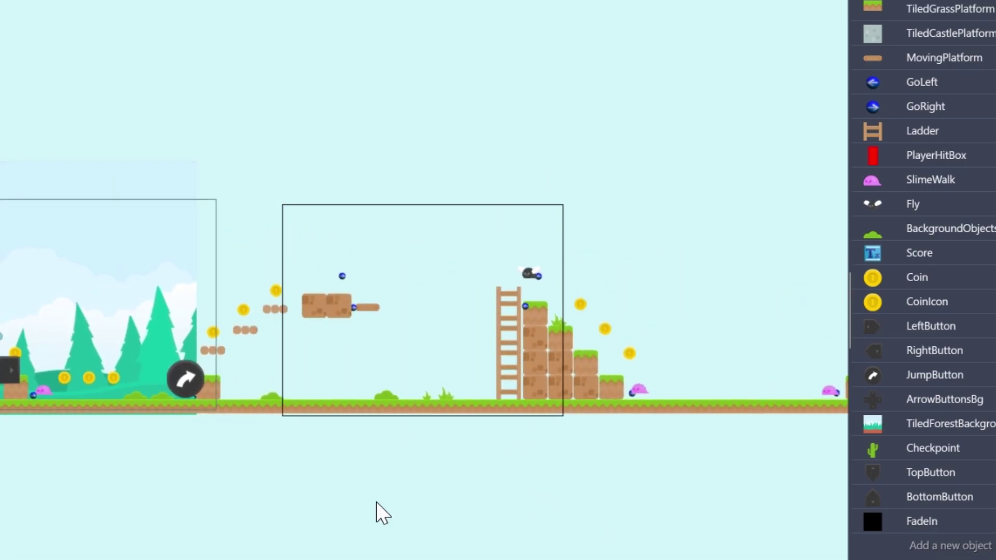
scroll(364, 514, left, 5)
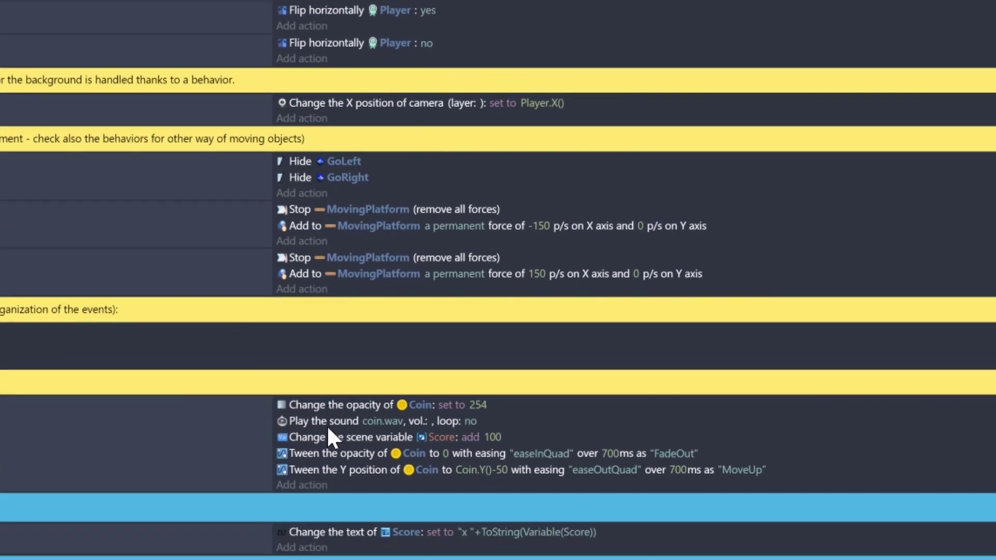
- Review the scene's events for player animations, camera, moving platforms and coins, and return to the scene layout
scroll(327, 425, down, 10)
scroll(372, 488, up, 4)
scroll(372, 494, up, 10)
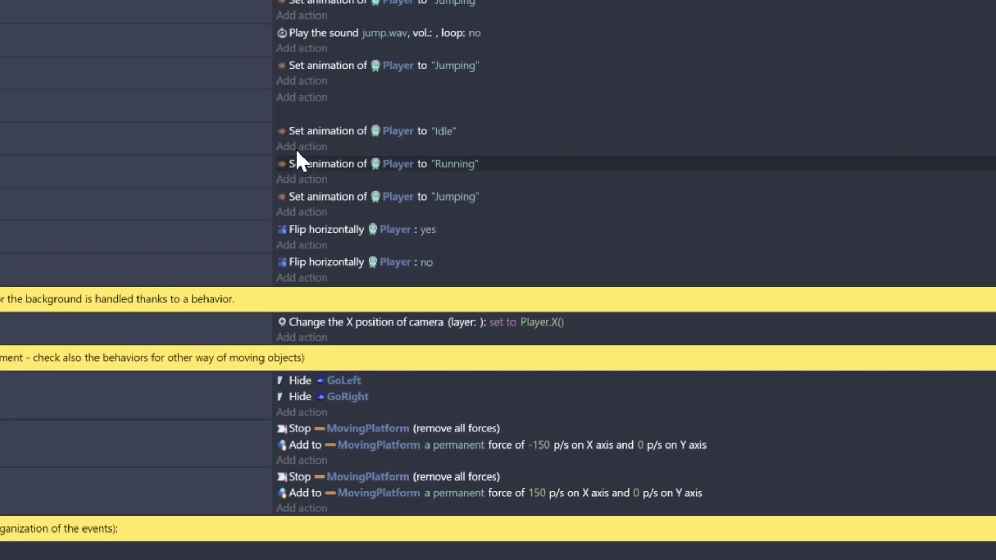
click(67, 48)
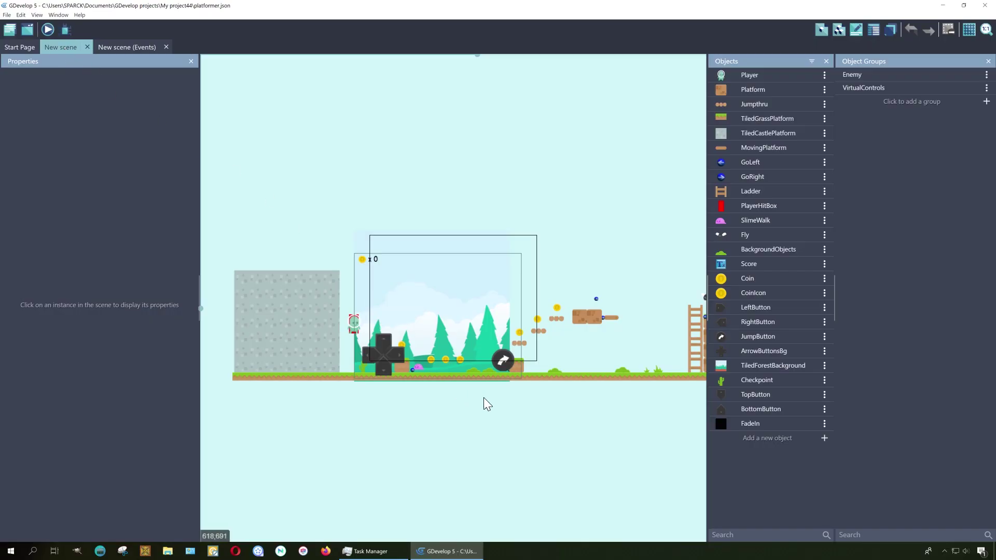
scroll(483, 403, down, 1)
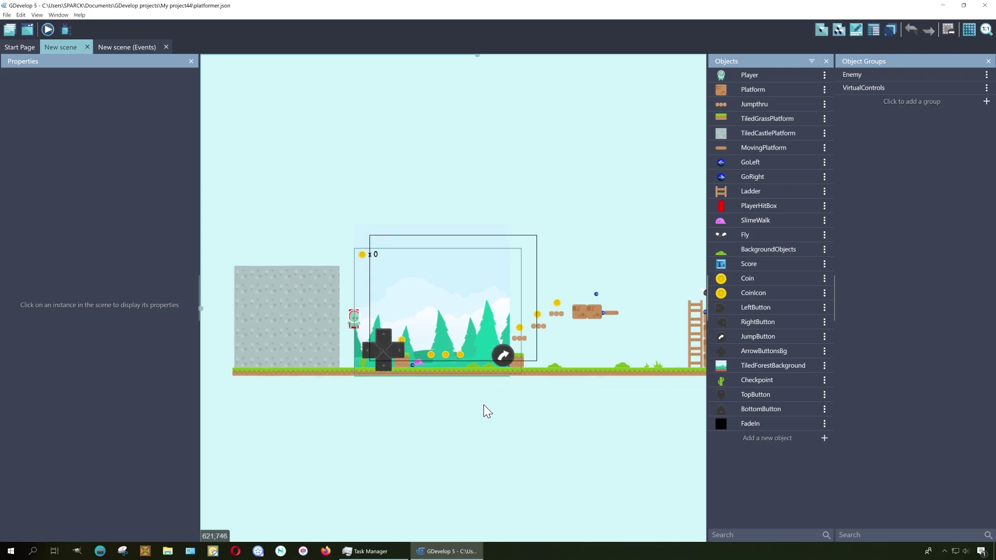
scroll(484, 404, down, 1)
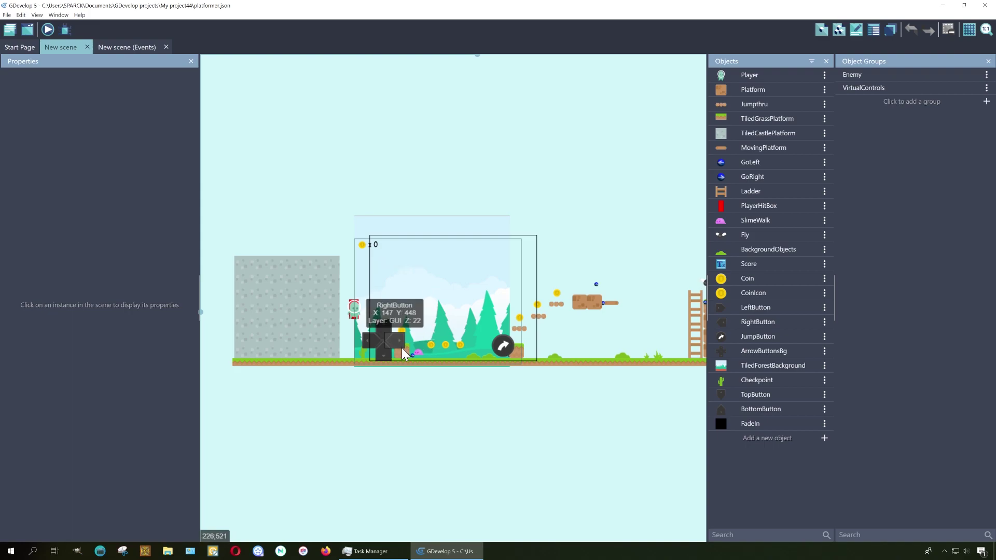
- Package the project as a standalone game for Windows (zip file and auto-installer file) and Linux (AppImage)
click(8, 15)
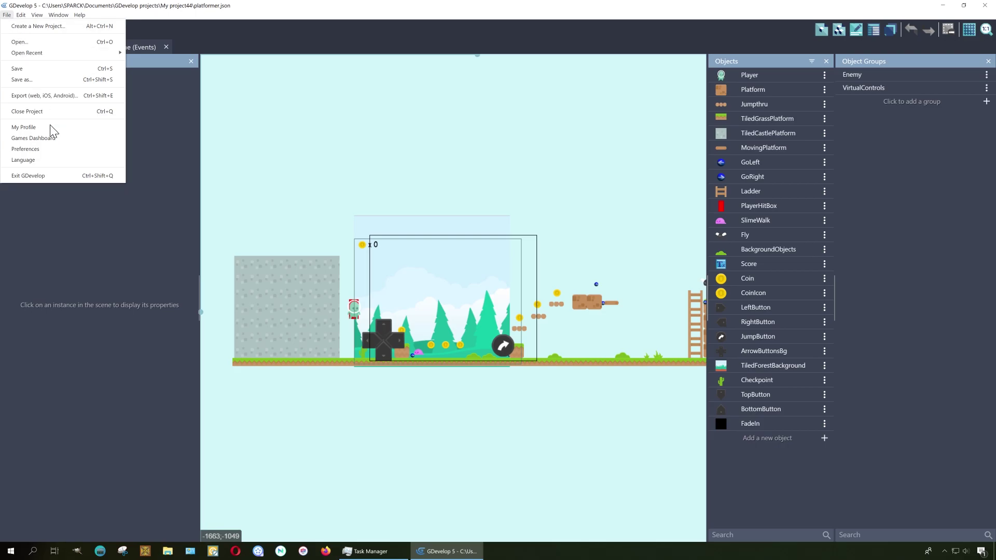
click(63, 96)
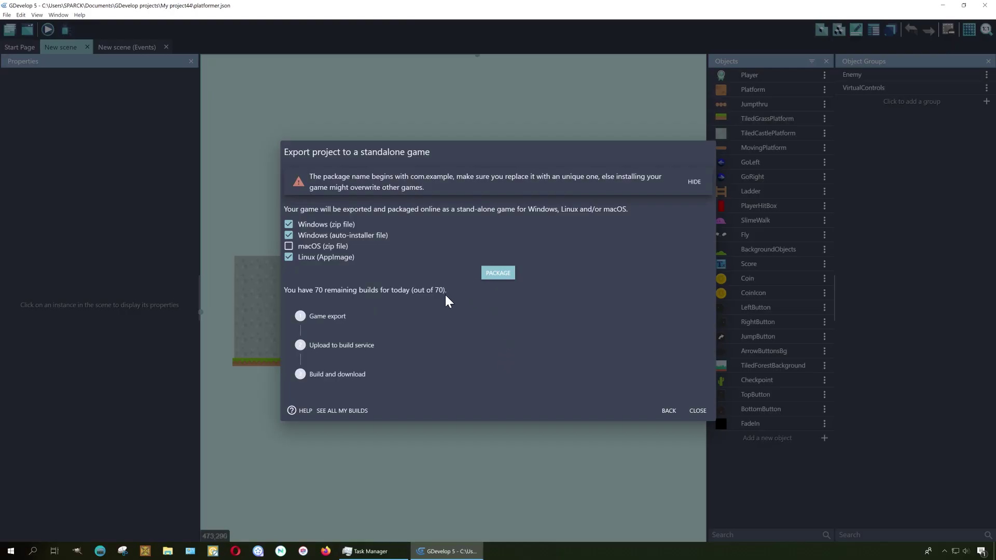
click(499, 274)
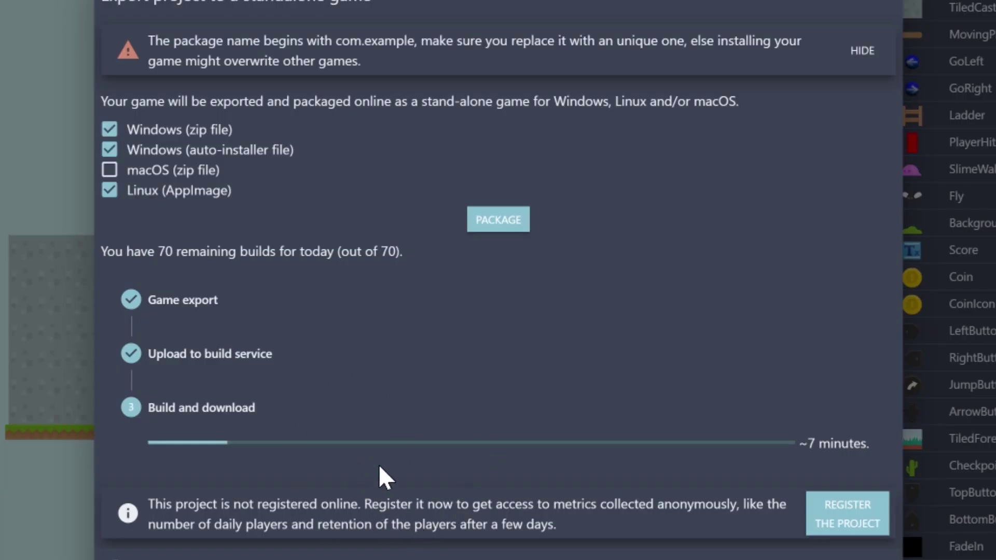